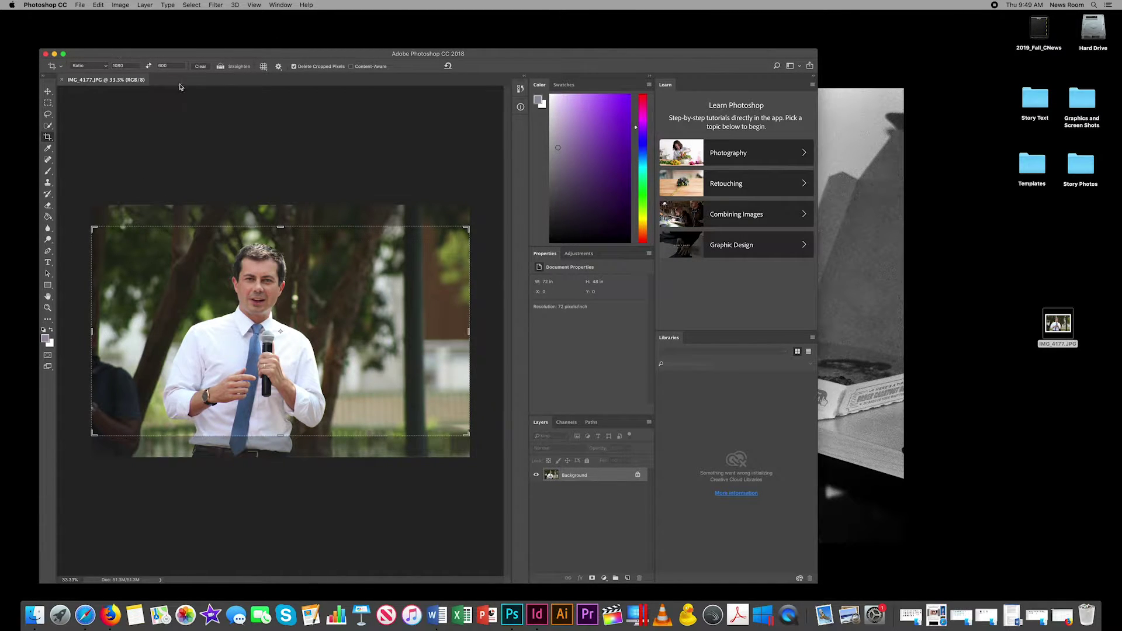
Step: Enter the 1080 by 800 crop ratio and commit the crop on the speaker photo
double_click(131, 66)
left_click(201, 66)
type("1080")
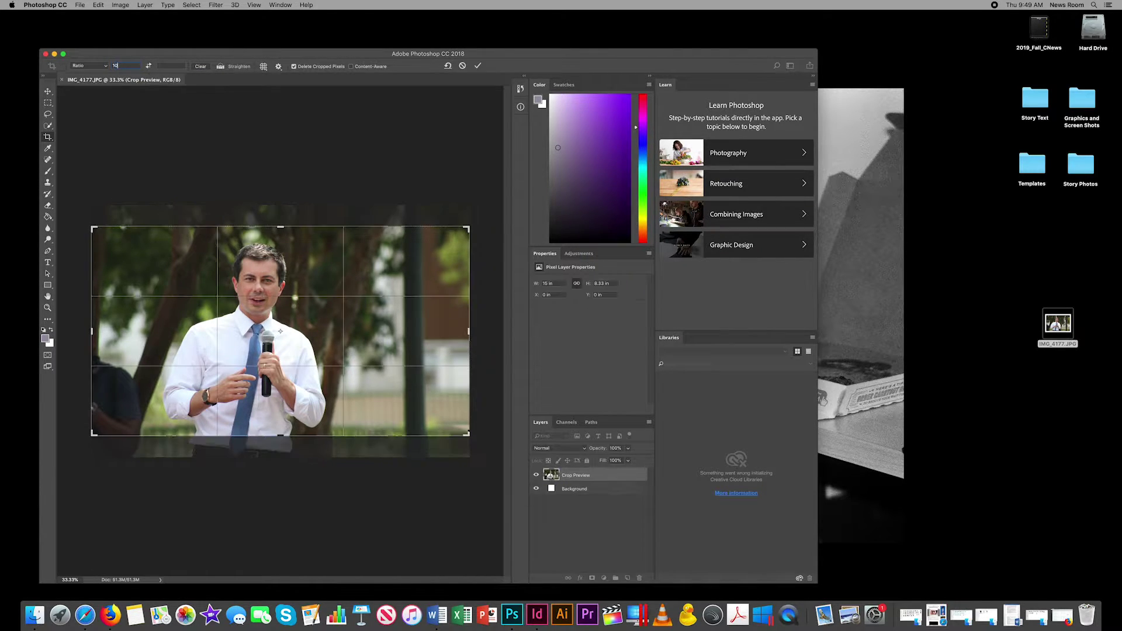
left_click(167, 66)
type("80")
type("00")
left_click(477, 66)
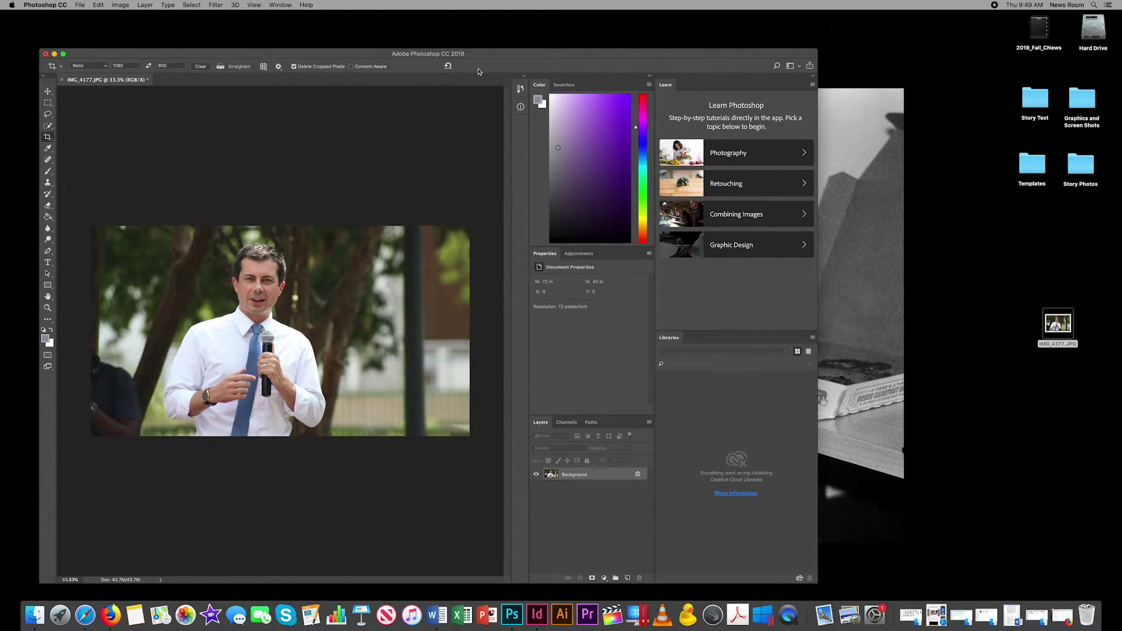
Step: In Image Size, set the photo to 1080 pixels wide by 600 pixels high and confirm
left_click(127, 8)
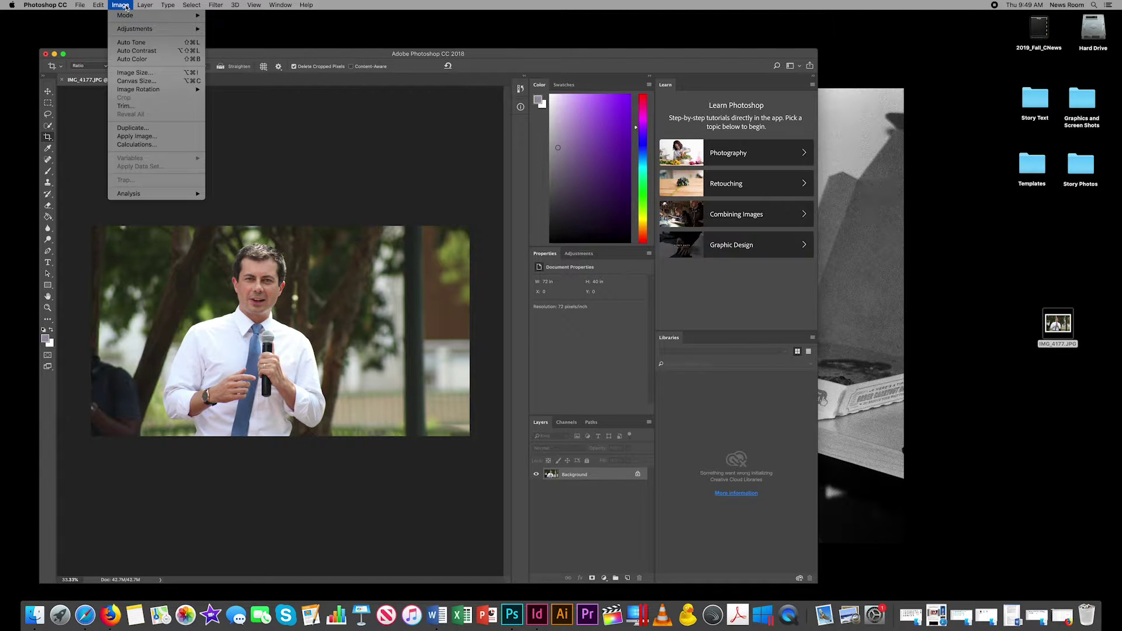
left_click(151, 75)
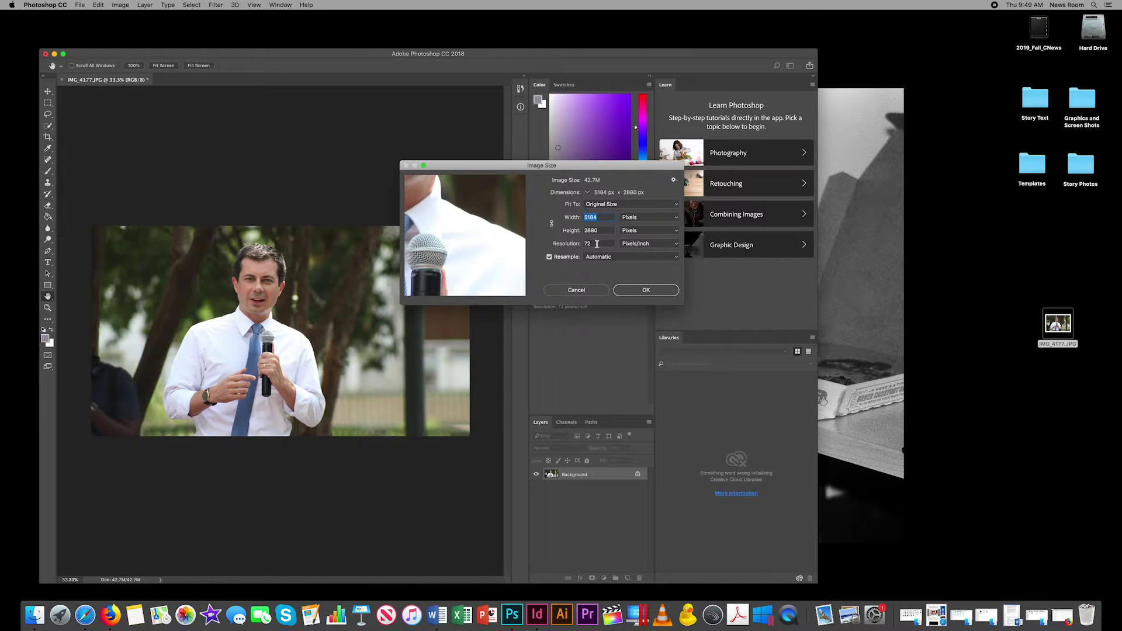
left_click(596, 243)
type("72")
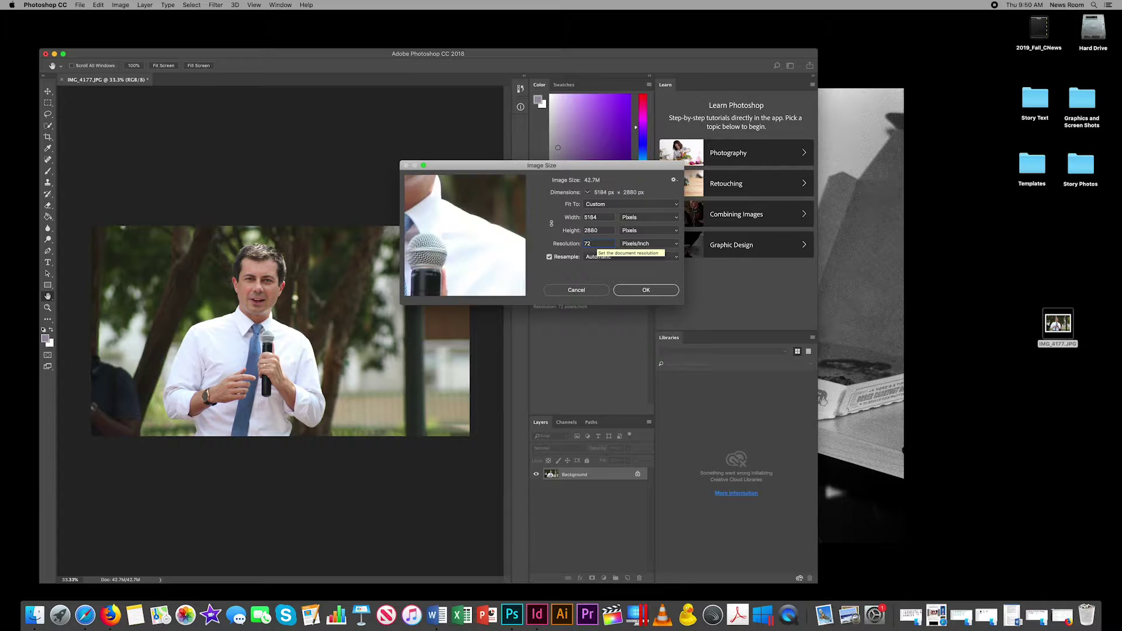
double_click(597, 218)
type("1080")
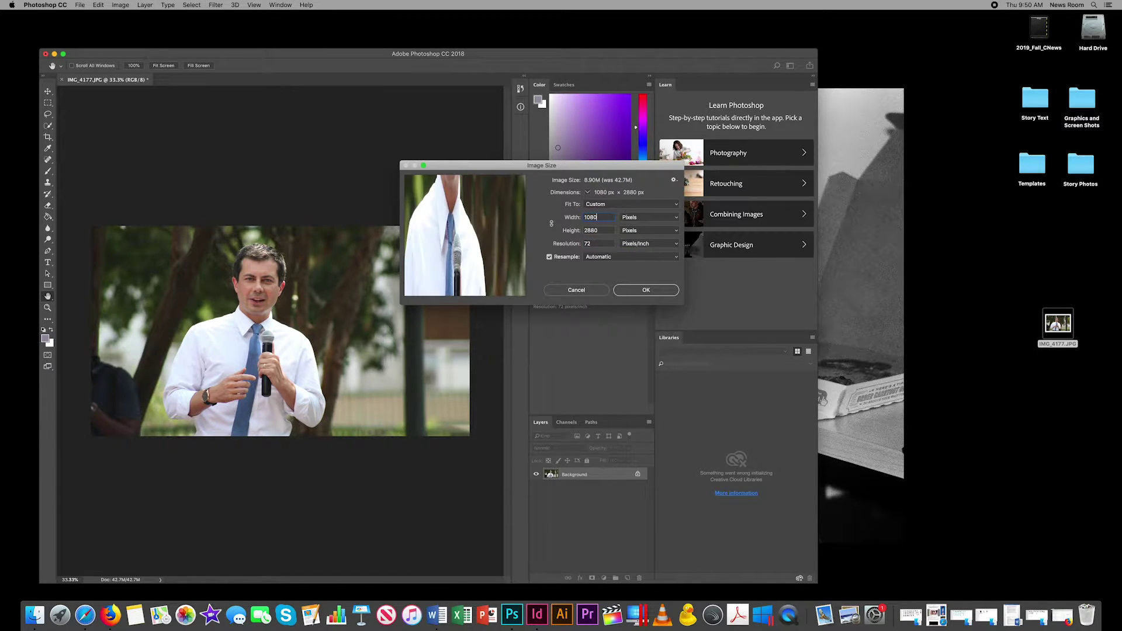
double_click(606, 231)
type("600")
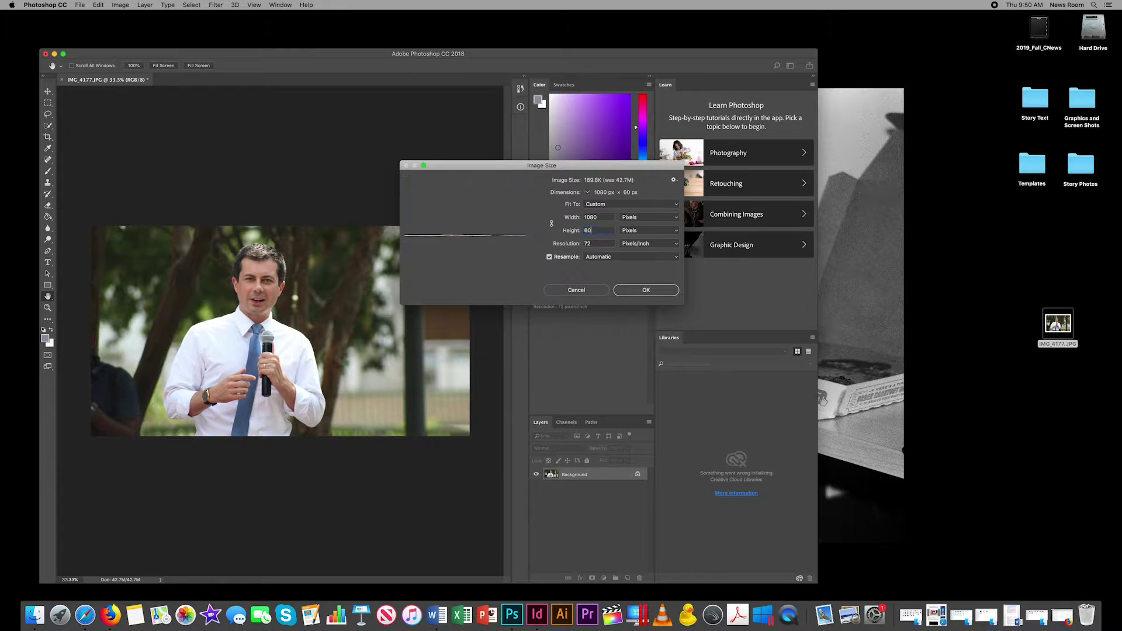
left_click(647, 293)
key("c")
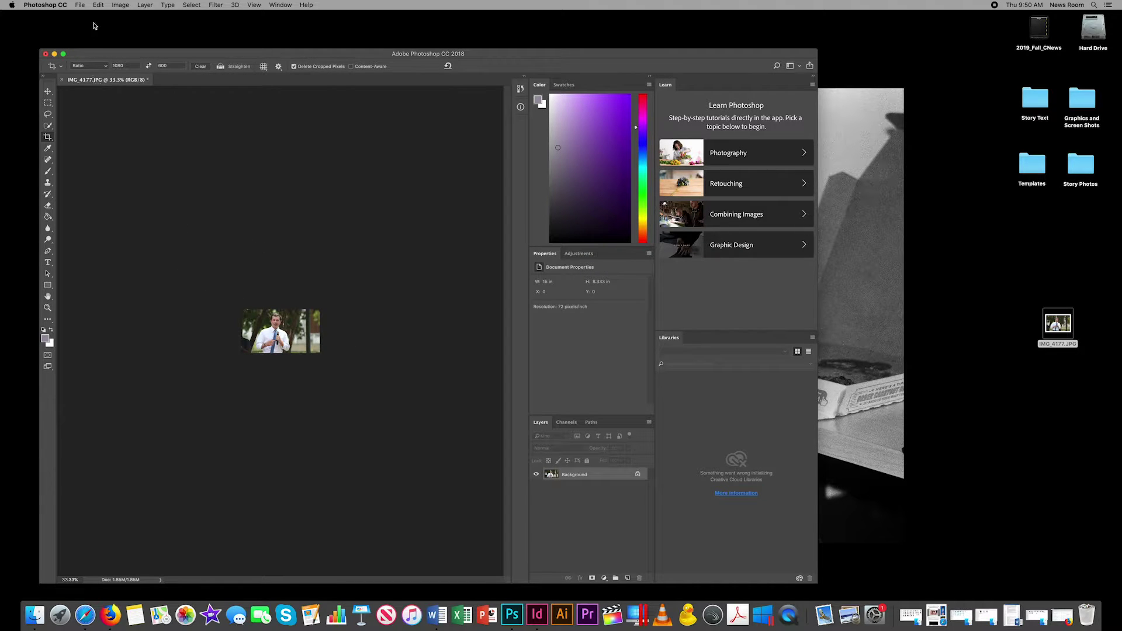
Step: Start Save for Web (Legacy) with JPEG kept as the export format and begin saving
left_click(79, 6)
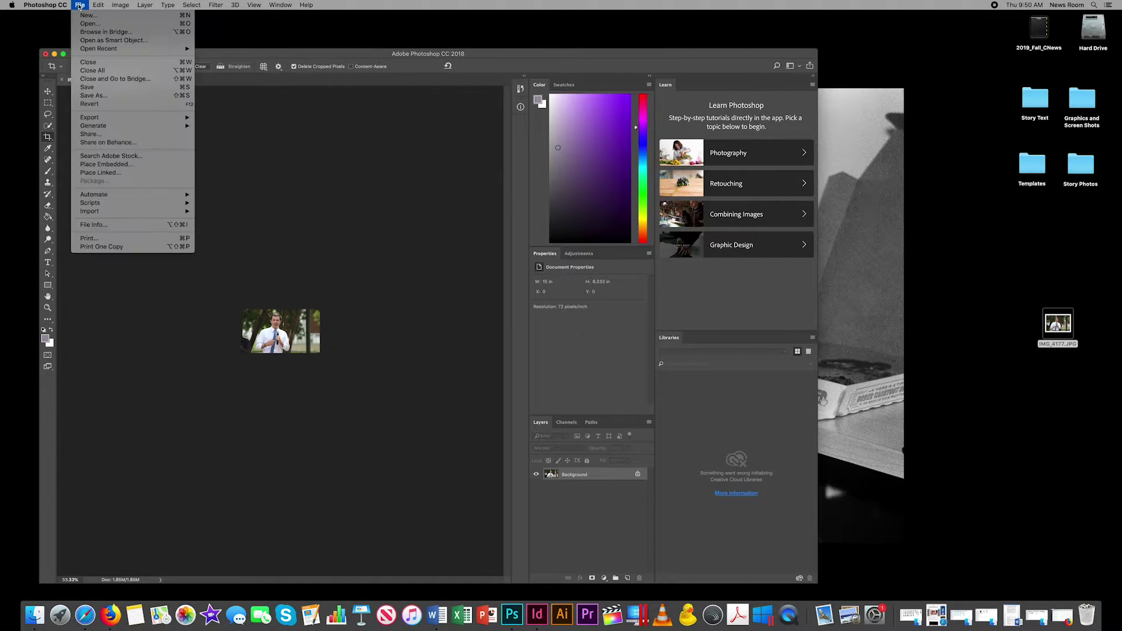
mouse_move(90, 117)
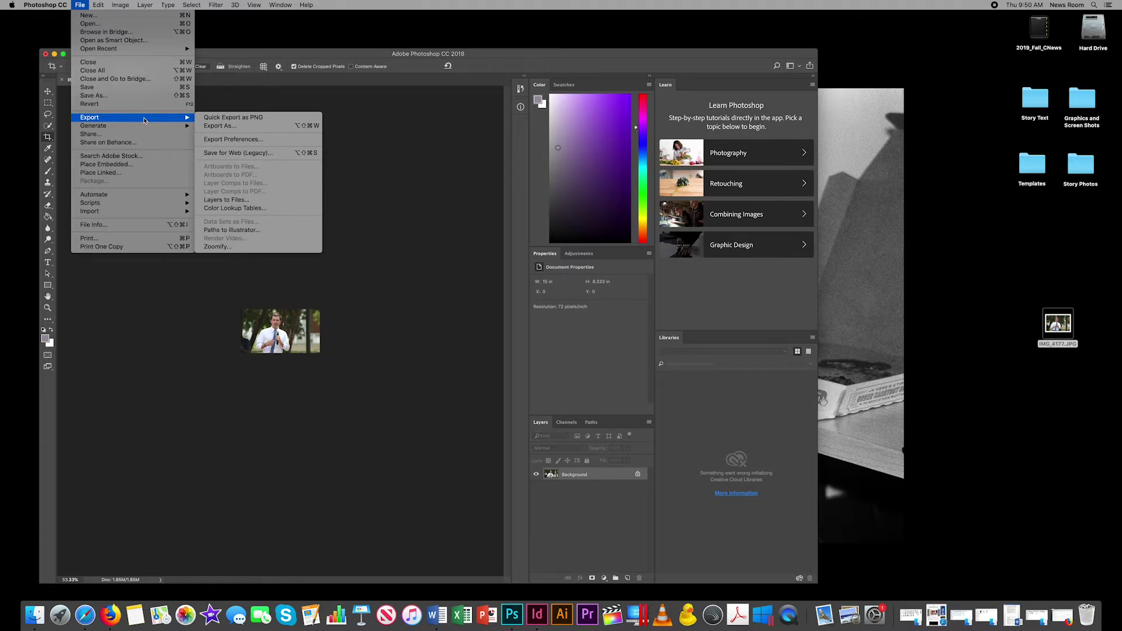
left_click(241, 155)
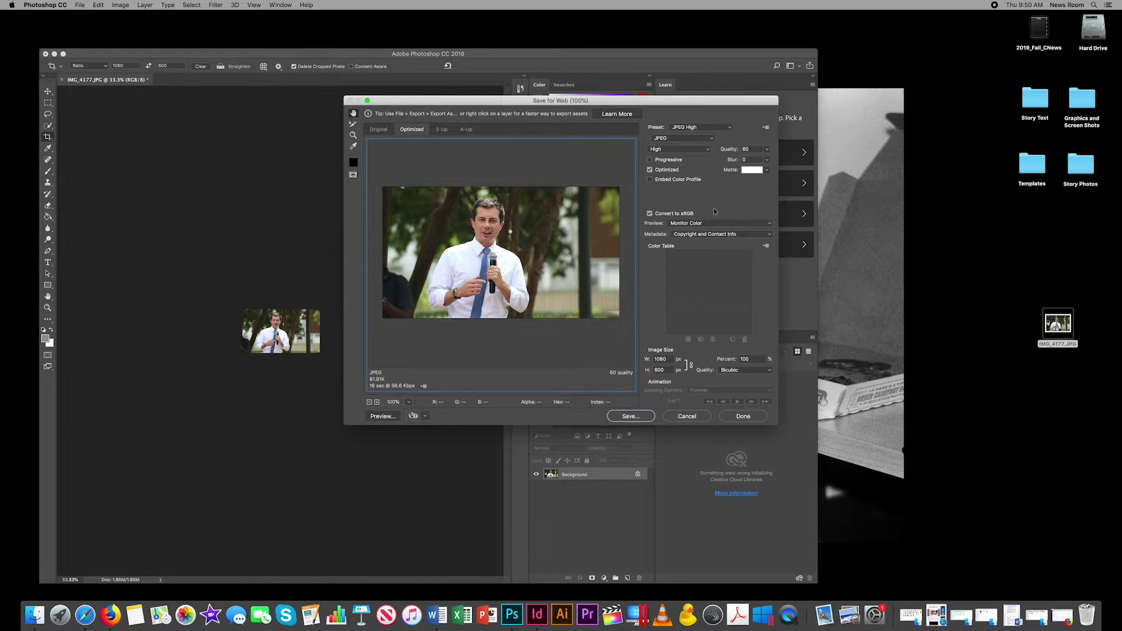
left_click(704, 142)
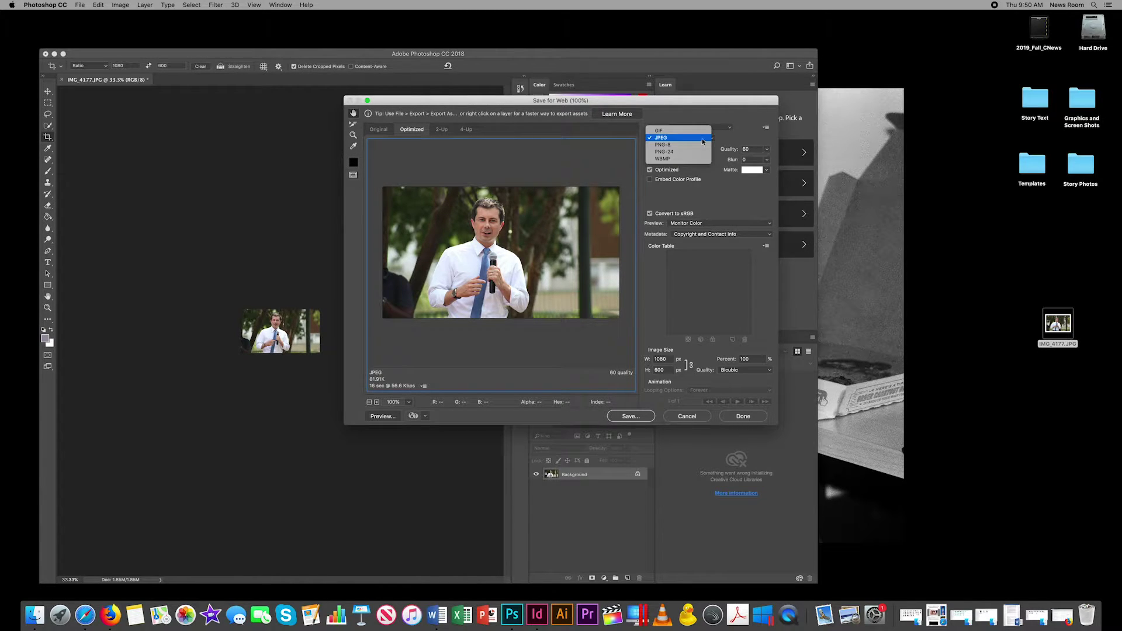
left_click(661, 141)
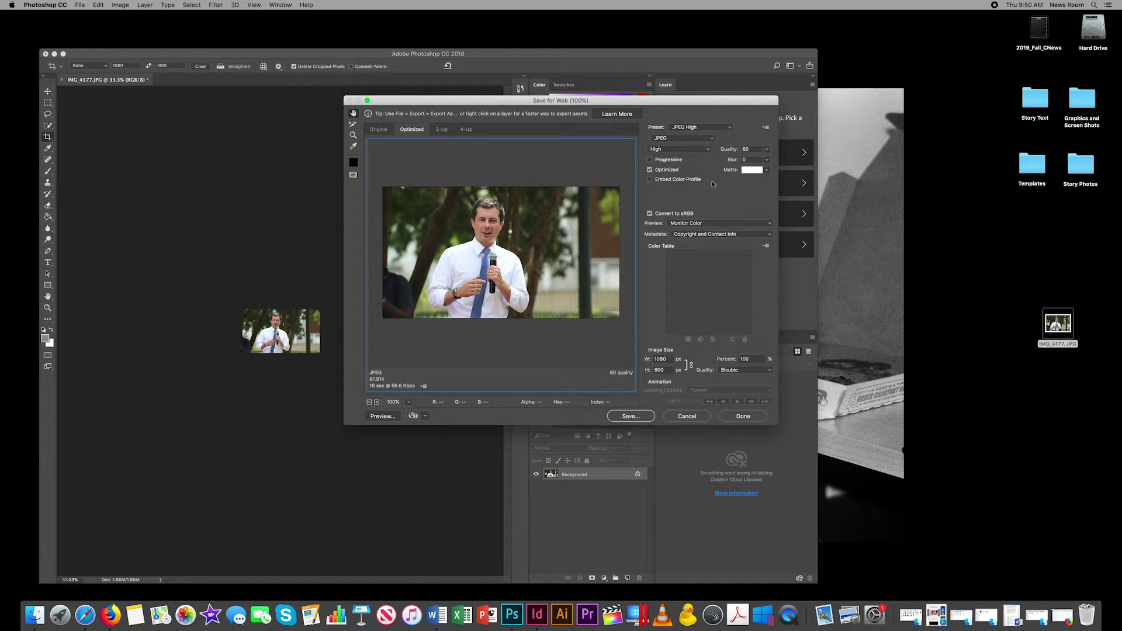
left_click(636, 418)
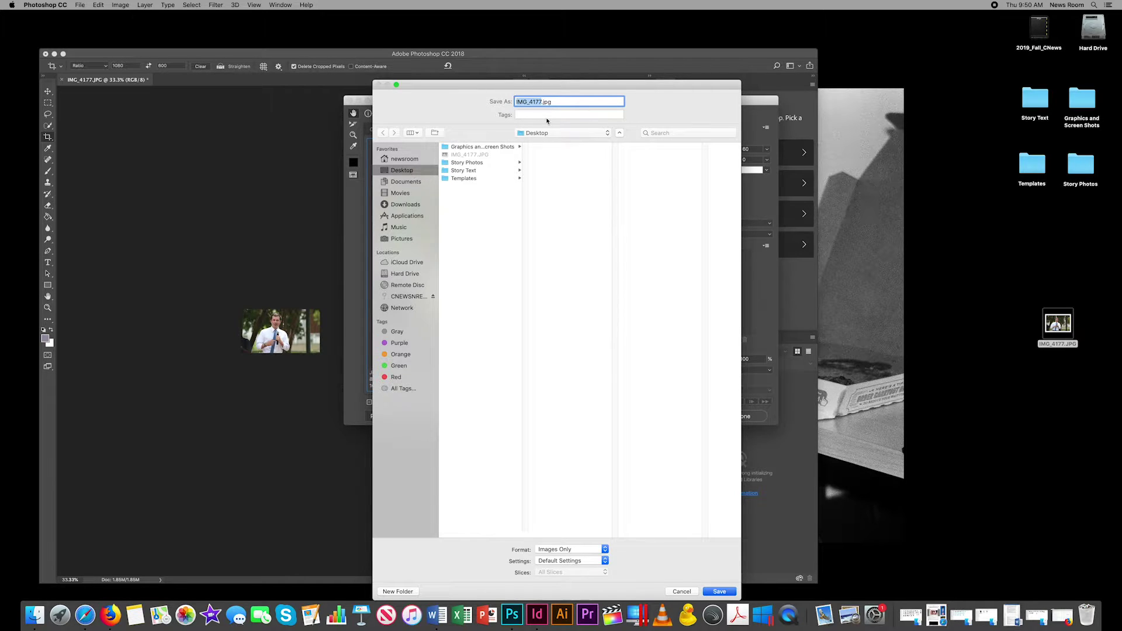
Step: Save the export to the Desktop as Featured Image Sample.jpg
key("BackSpace")
type("Featur")
type("ed Imag")
type("e Sample")
left_click(719, 592)
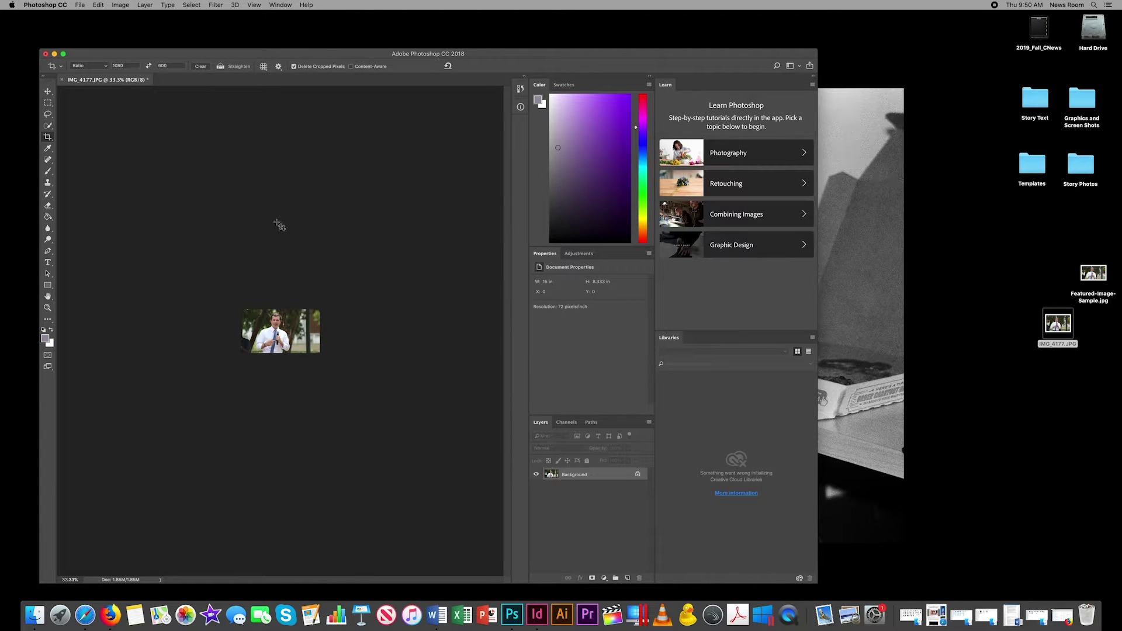
Step: Close the photo document, answering the save-changes prompt
left_click(46, 54)
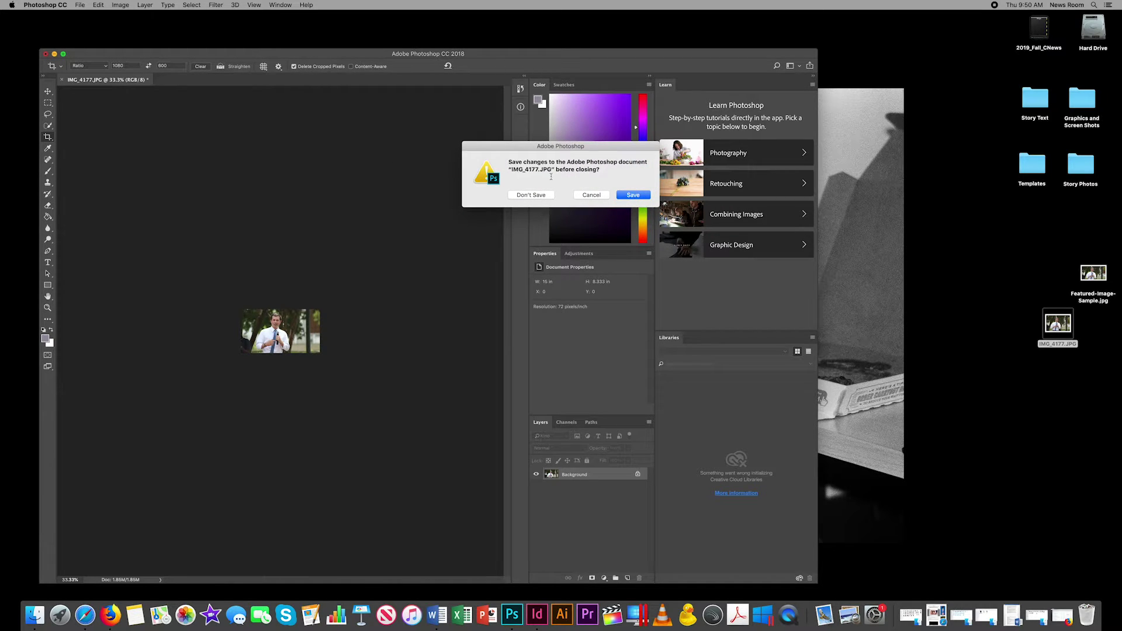
left_click(531, 195)
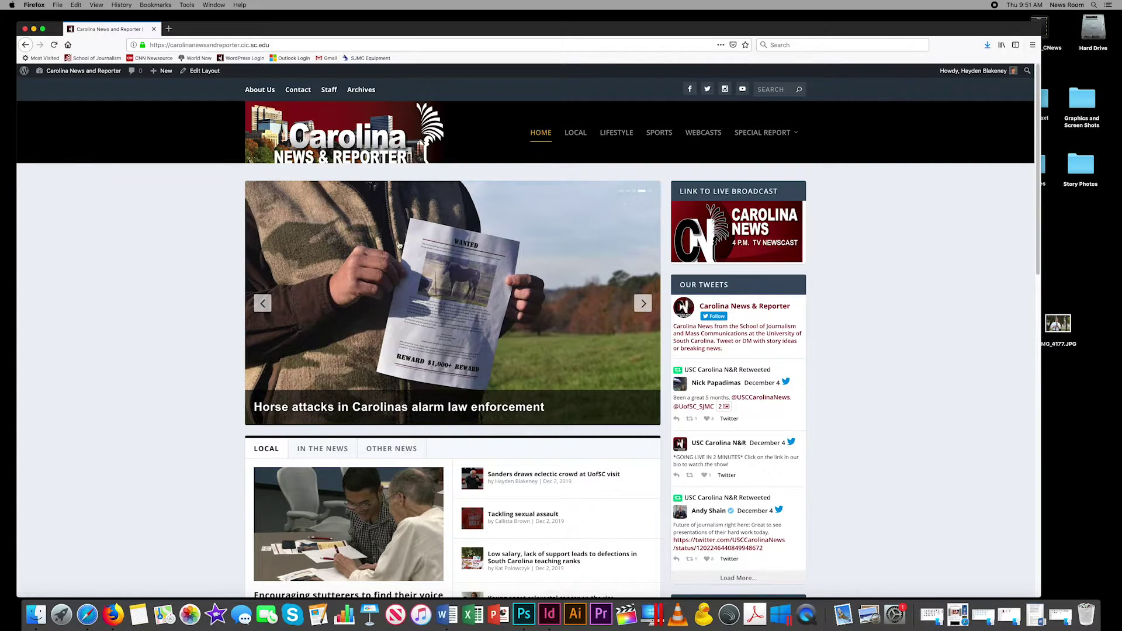
mouse_move(83, 71)
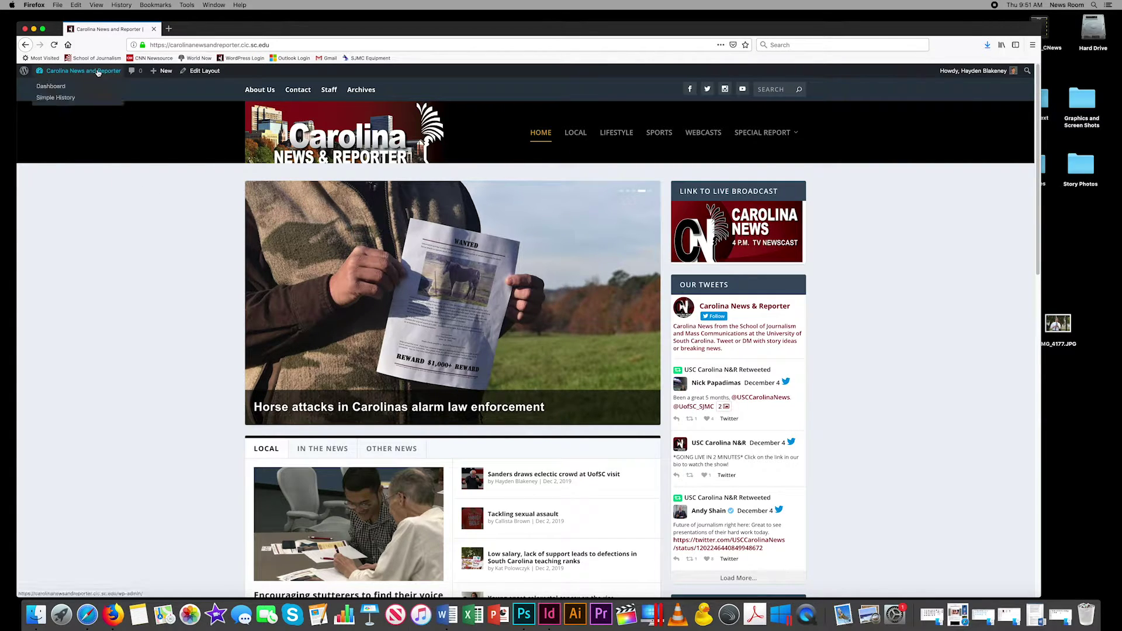
Step: List only my posts in All Posts and open the Buttigieg foreign policy post for editing
left_click(52, 86)
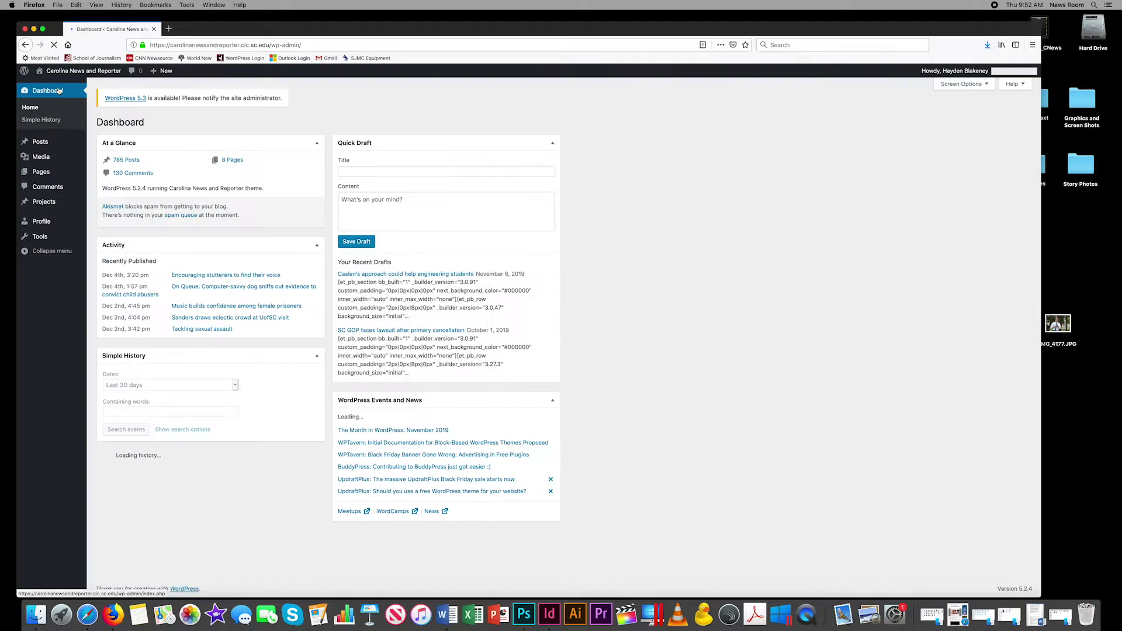
left_click(40, 142)
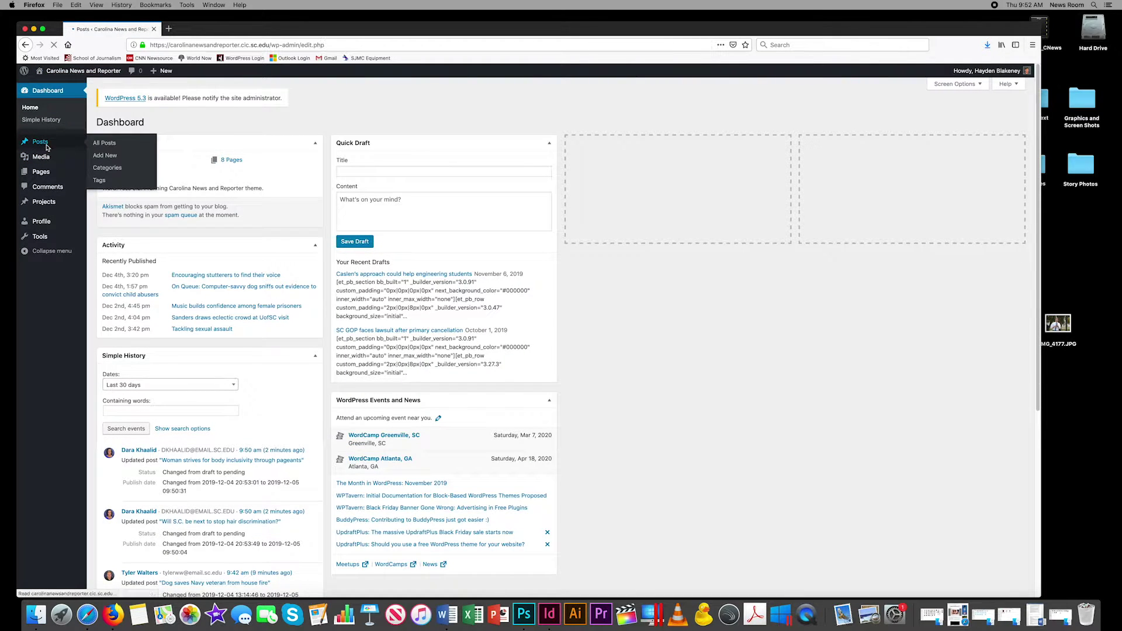
left_click(136, 140)
scroll(422, 396, "down", 3)
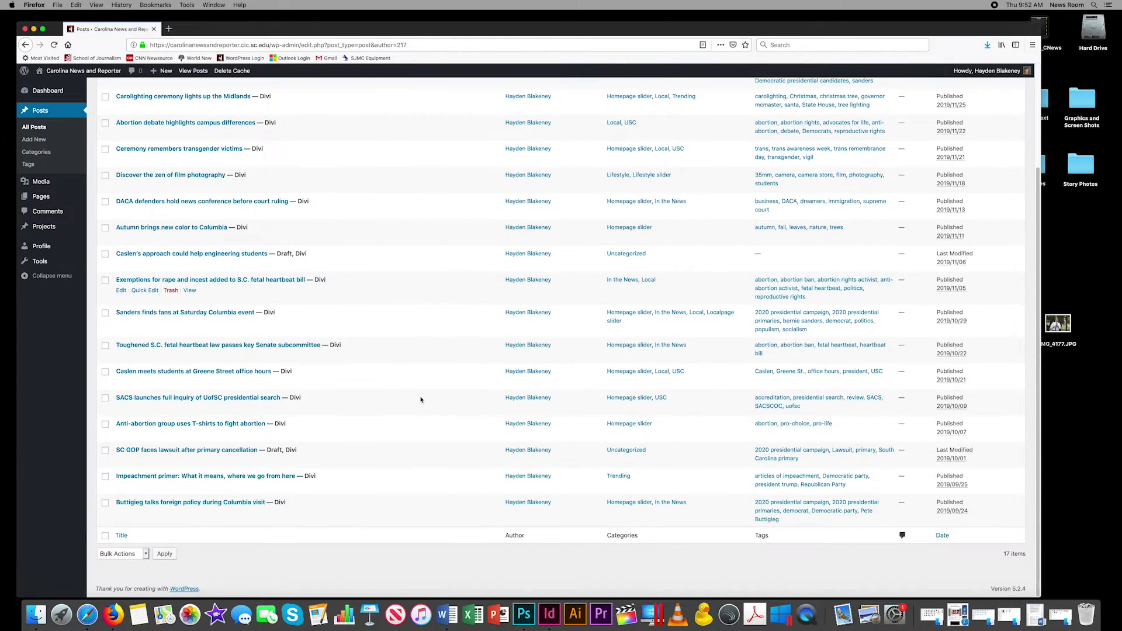
left_click(225, 503)
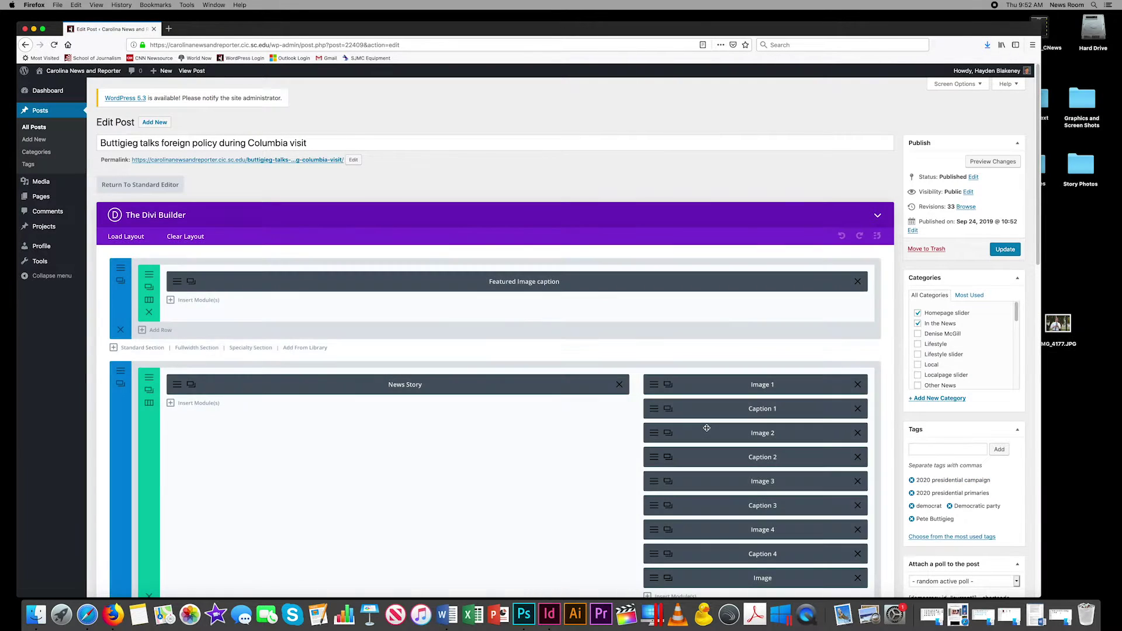
scroll(707, 428, "down", 1)
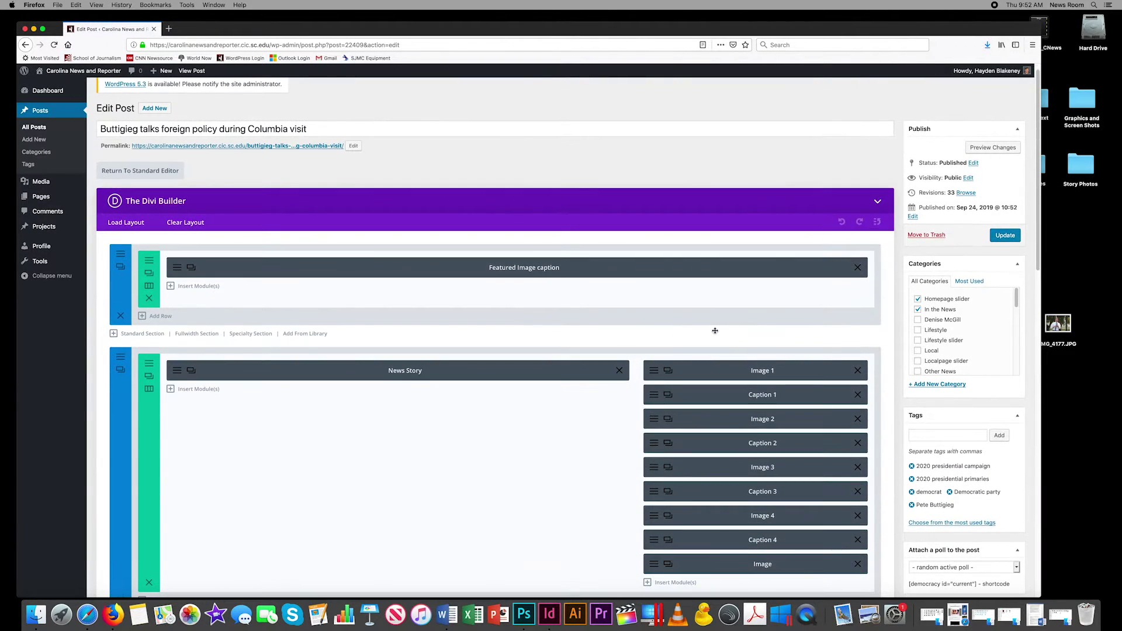
scroll(714, 331, "down", 5)
scroll(762, 499, "down", 3)
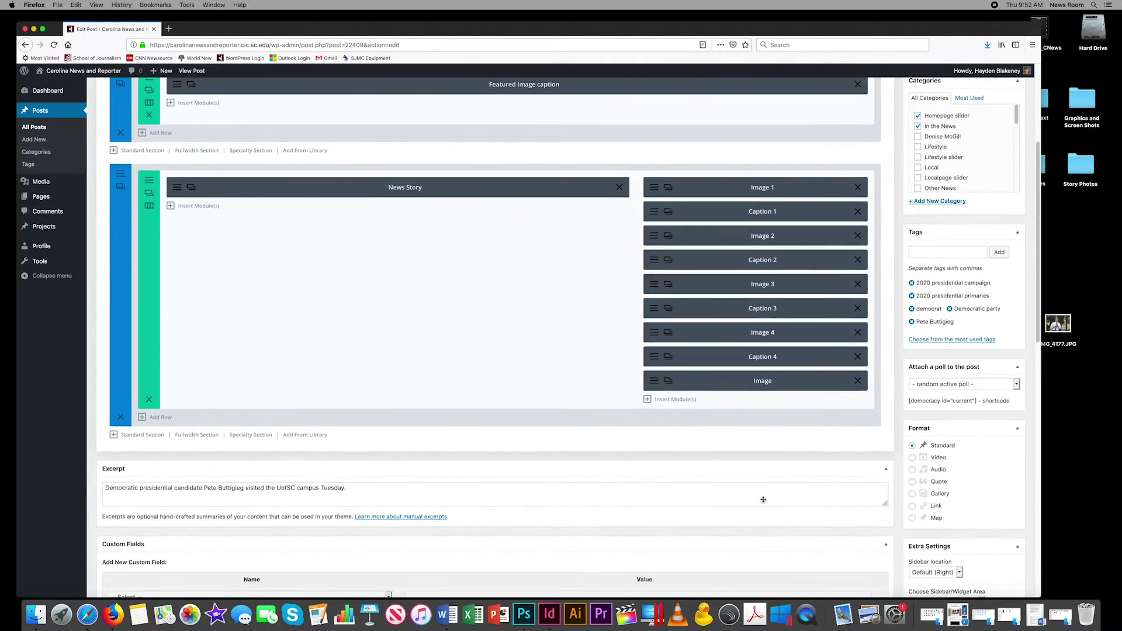
scroll(763, 499, "up", 2)
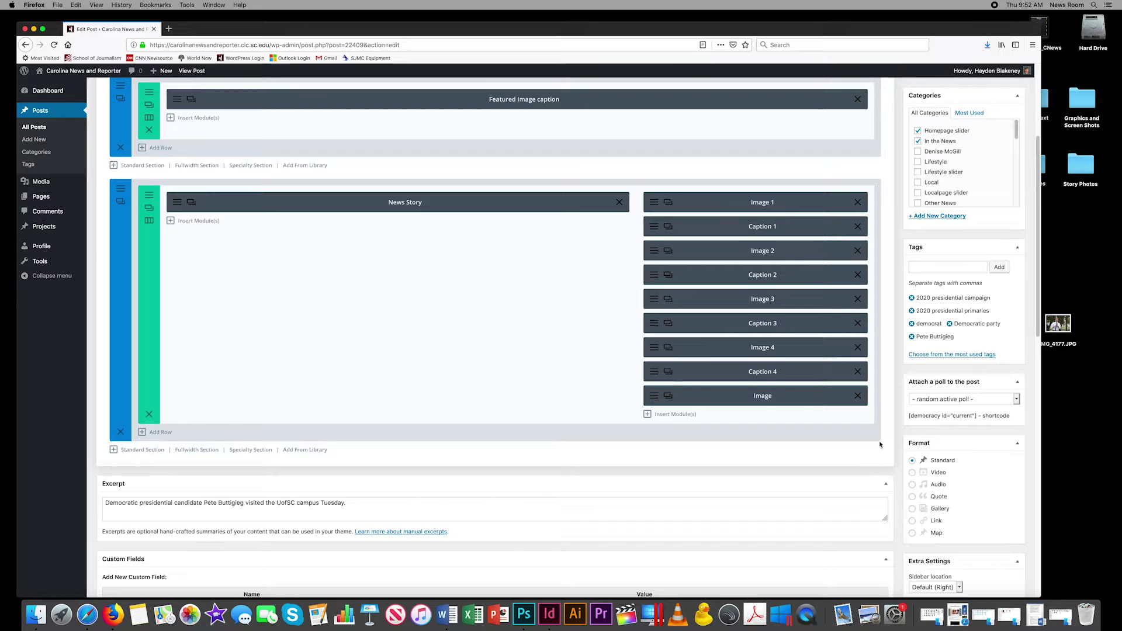
scroll(880, 446, "up", 4)
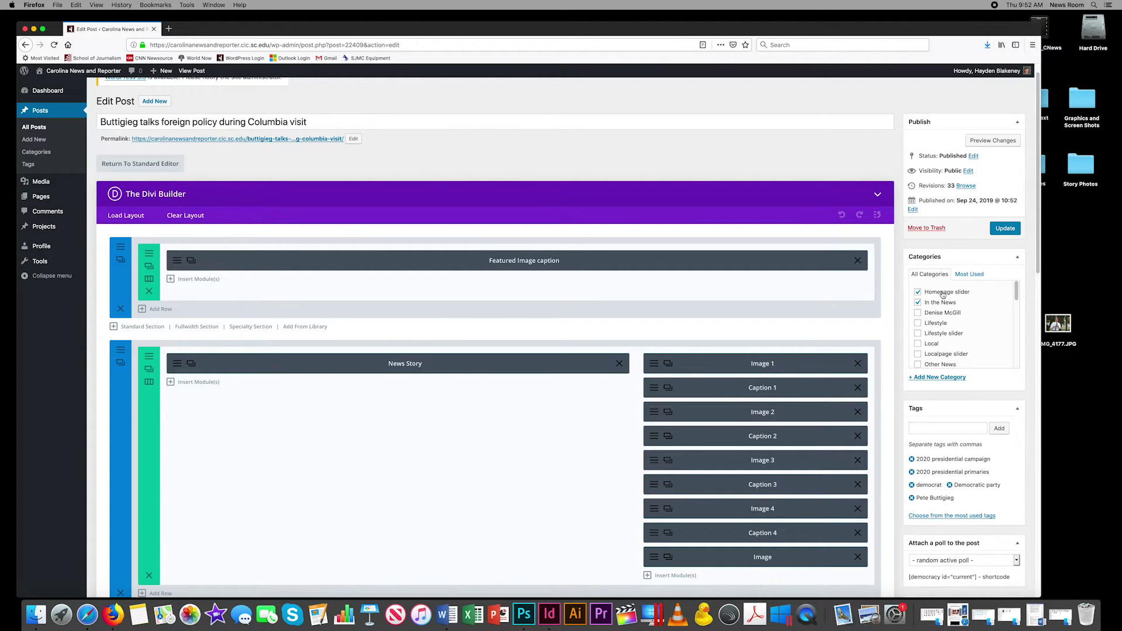
mouse_move(1016, 293)
left_mouse_down()
mouse_move(1016, 319)
mouse_move(1016, 289)
left_mouse_up()
scroll(870, 319, "down", 3)
scroll(867, 412, "down", 5)
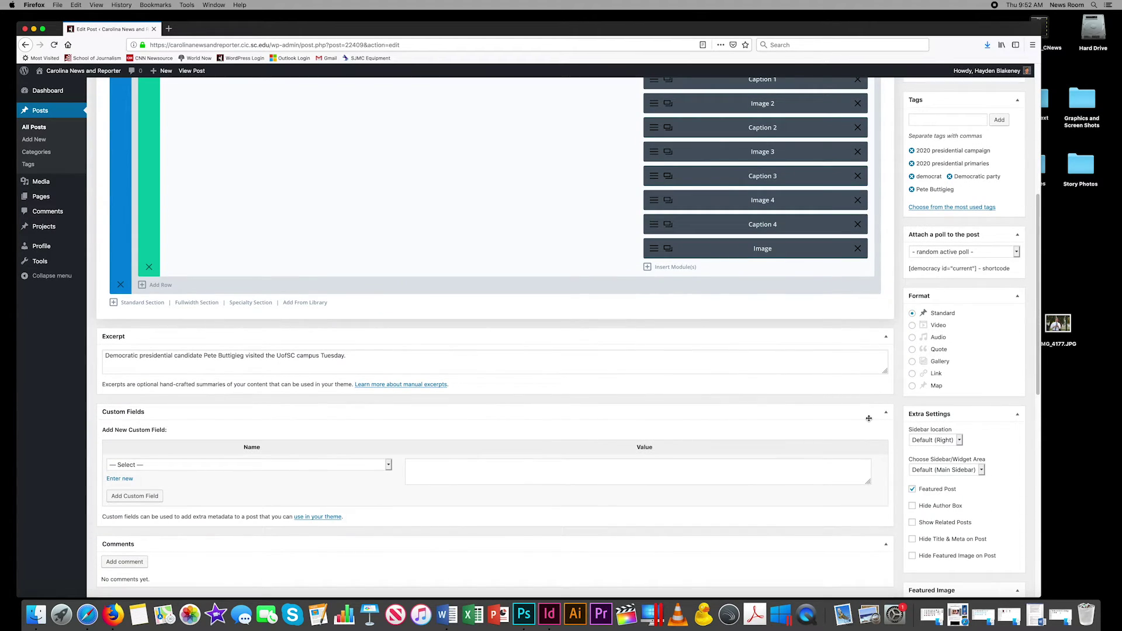
scroll(867, 413, "down", 2)
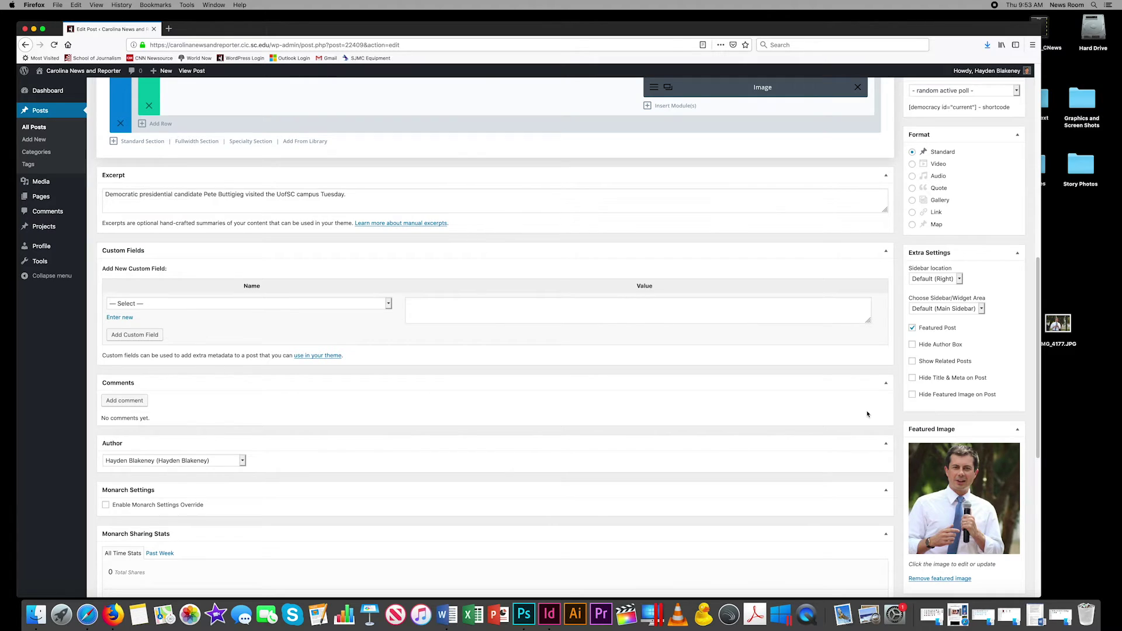
scroll(868, 415, "down", 3)
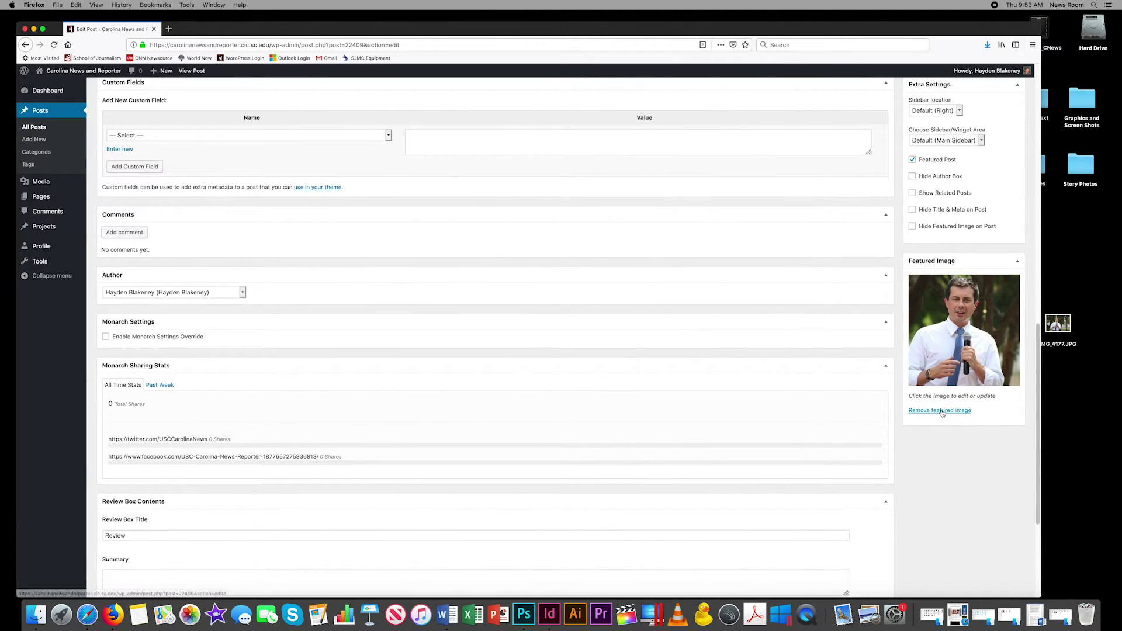
Step: Remove the post's current featured image and start choosing a new one
left_click(946, 411)
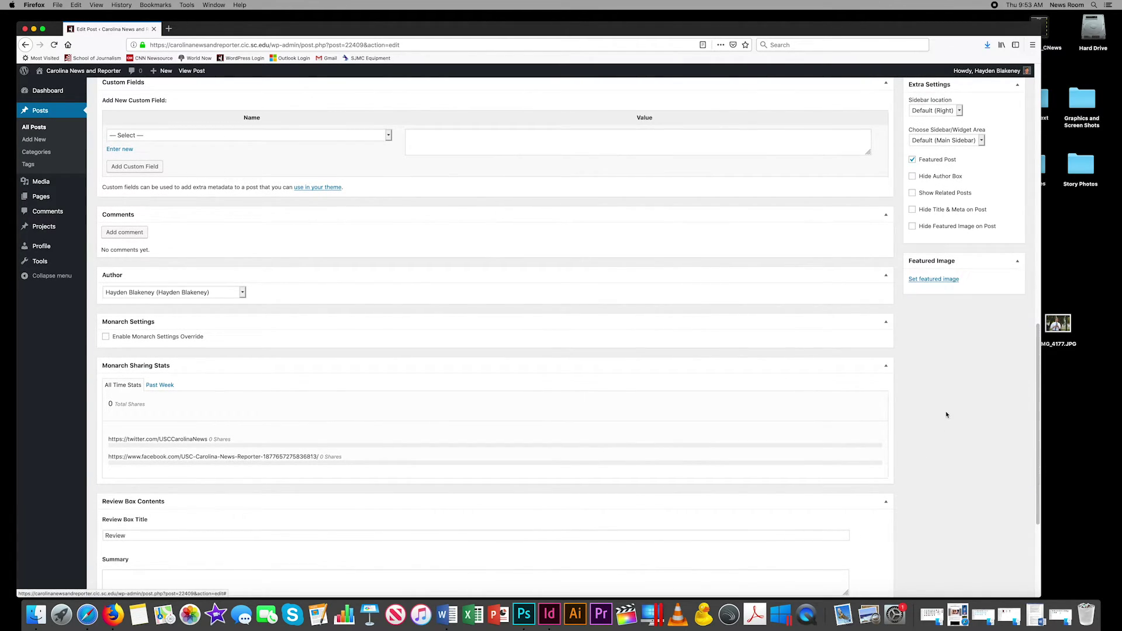
left_click(934, 279)
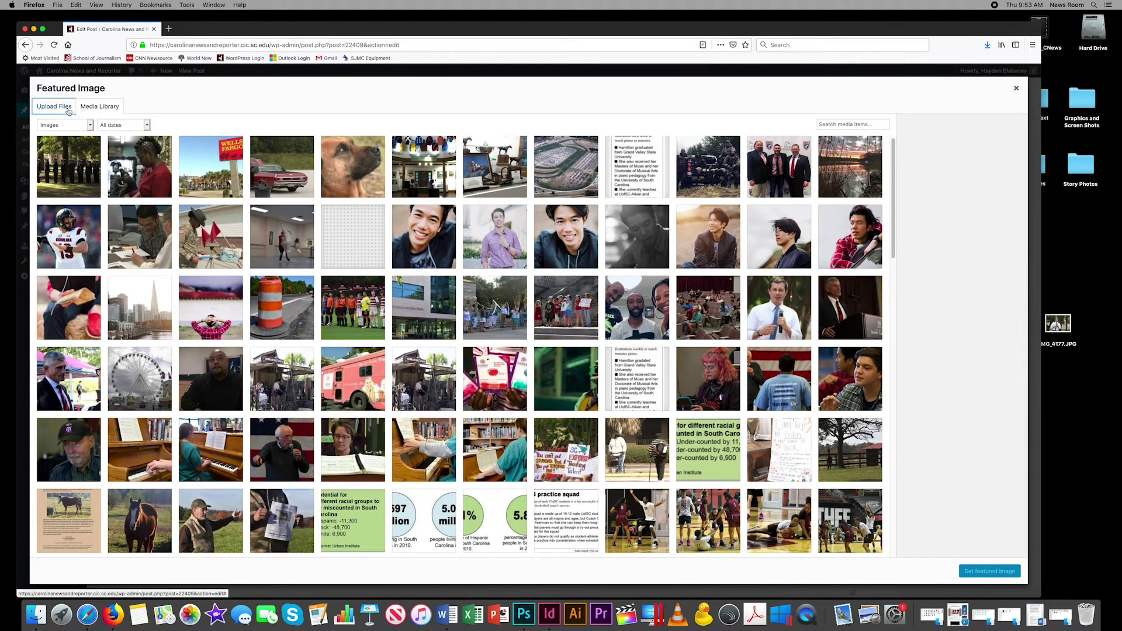
Step: Upload Featured-Image-Sample.jpg from the computer and set it as the post's featured image
left_click(67, 109)
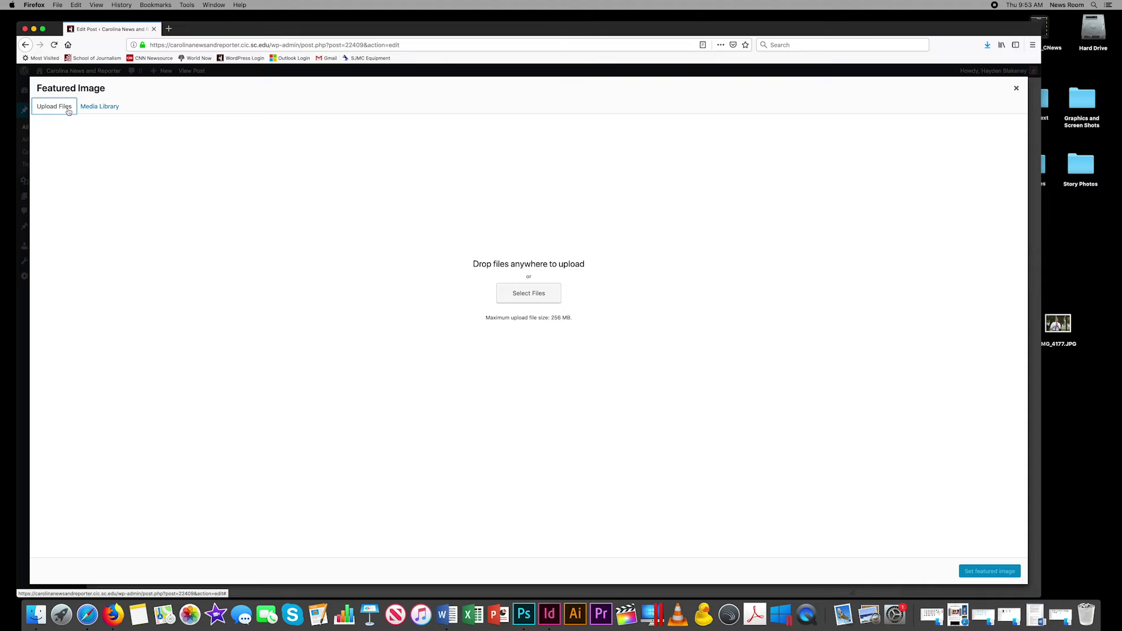
left_click(508, 298)
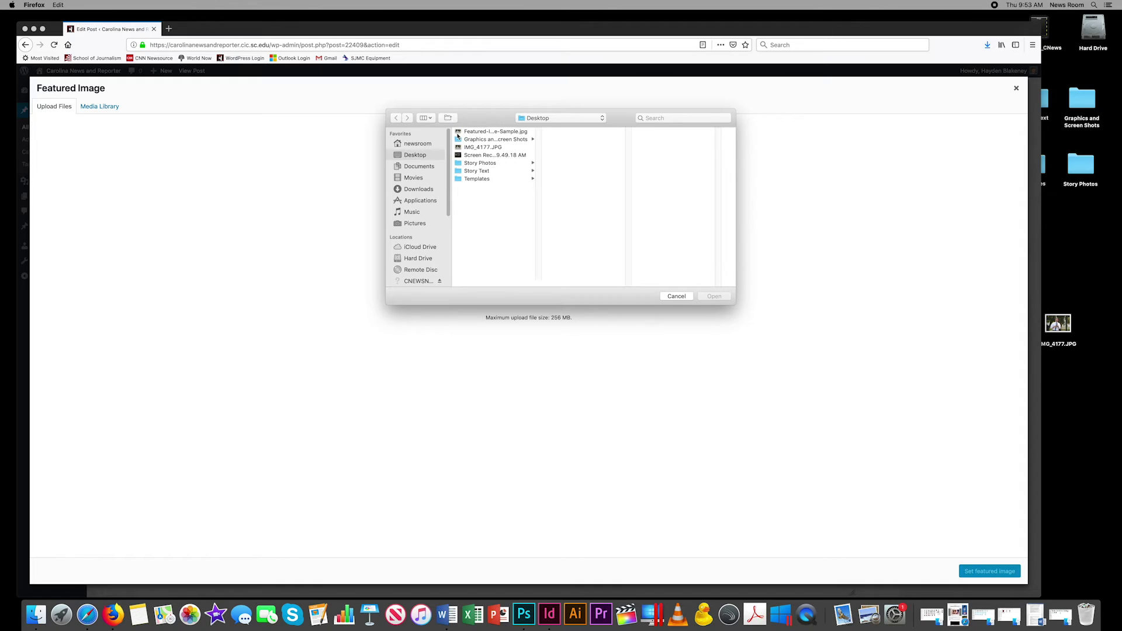
left_click(512, 133)
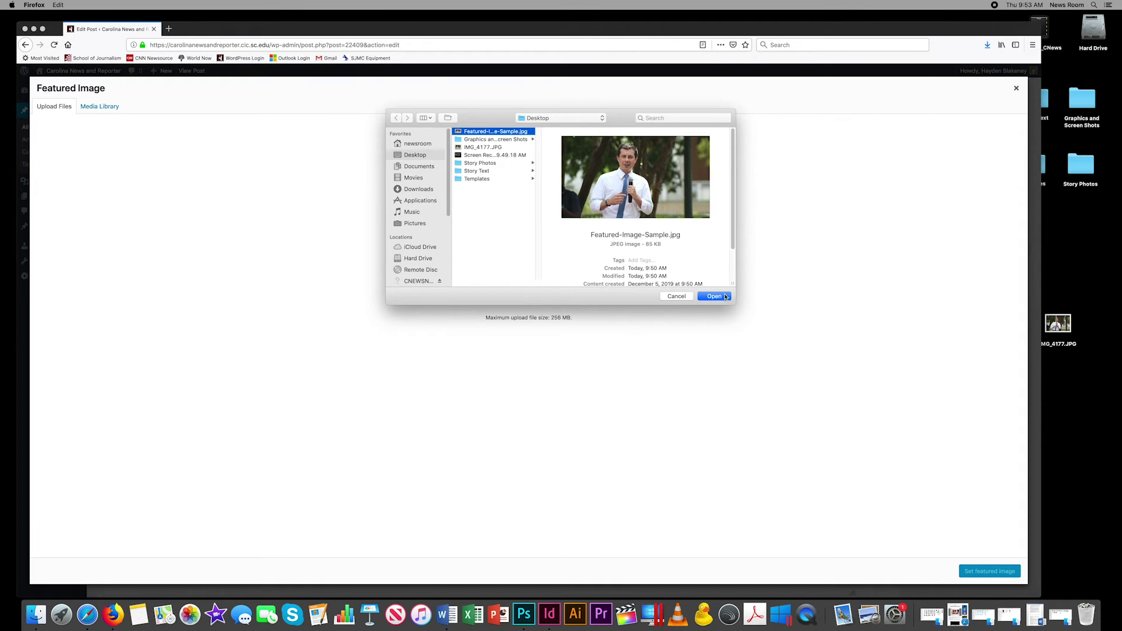
left_click(716, 297)
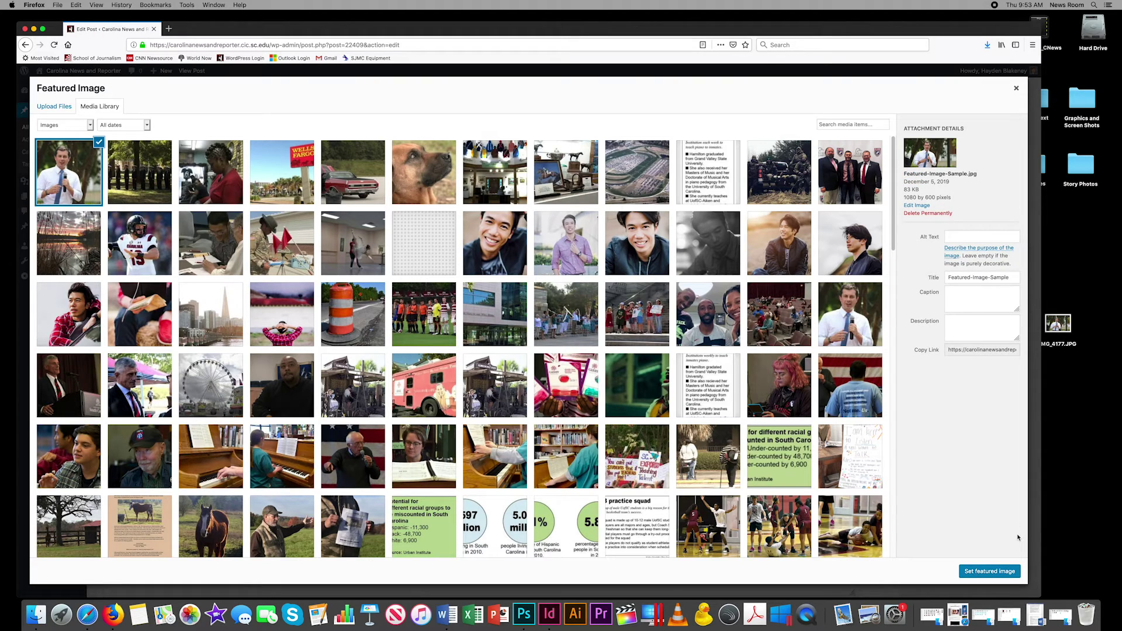
left_click(988, 572)
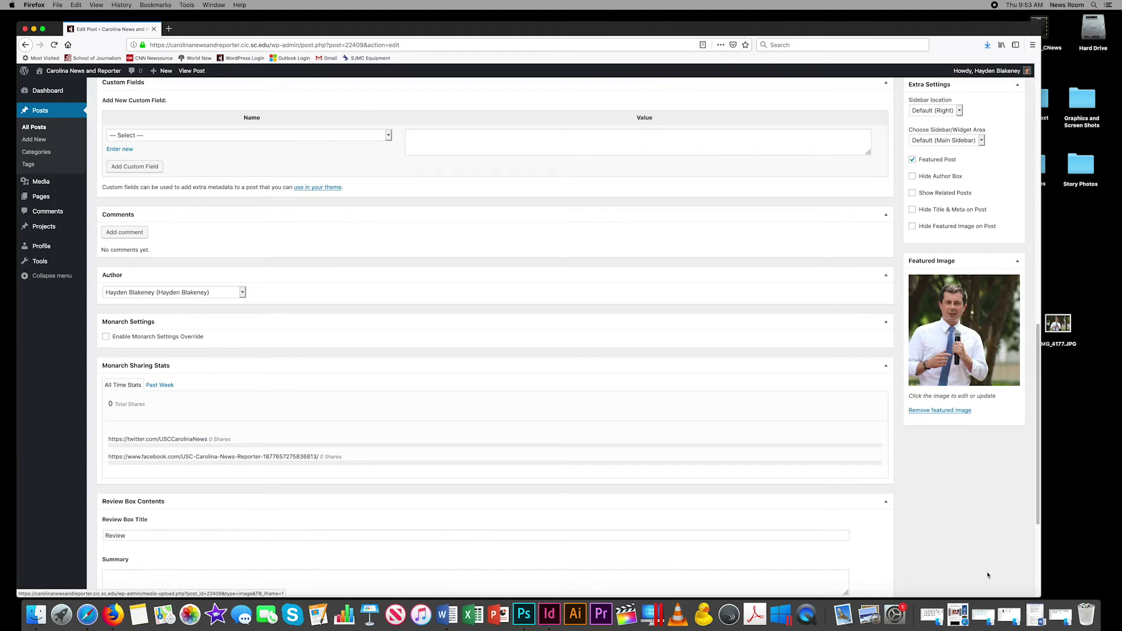
scroll(901, 474, "down", 1)
scroll(903, 476, "down", 2)
scroll(912, 479, "down", 2)
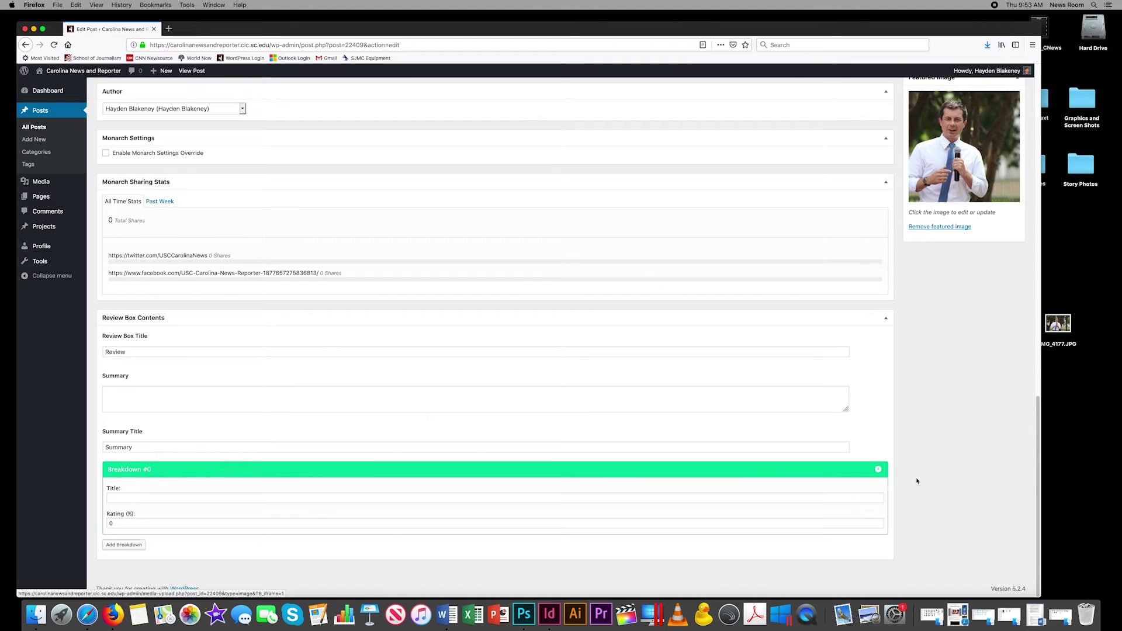
scroll(918, 480, "up", 5)
scroll(917, 481, "up", 2)
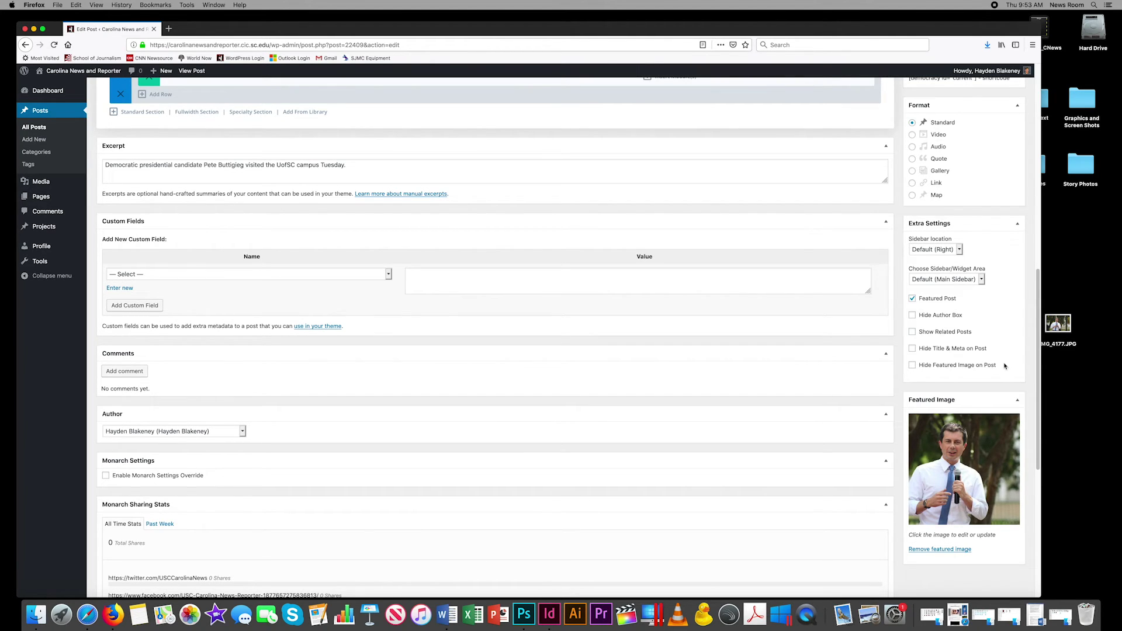
scroll(907, 369, "up", 1)
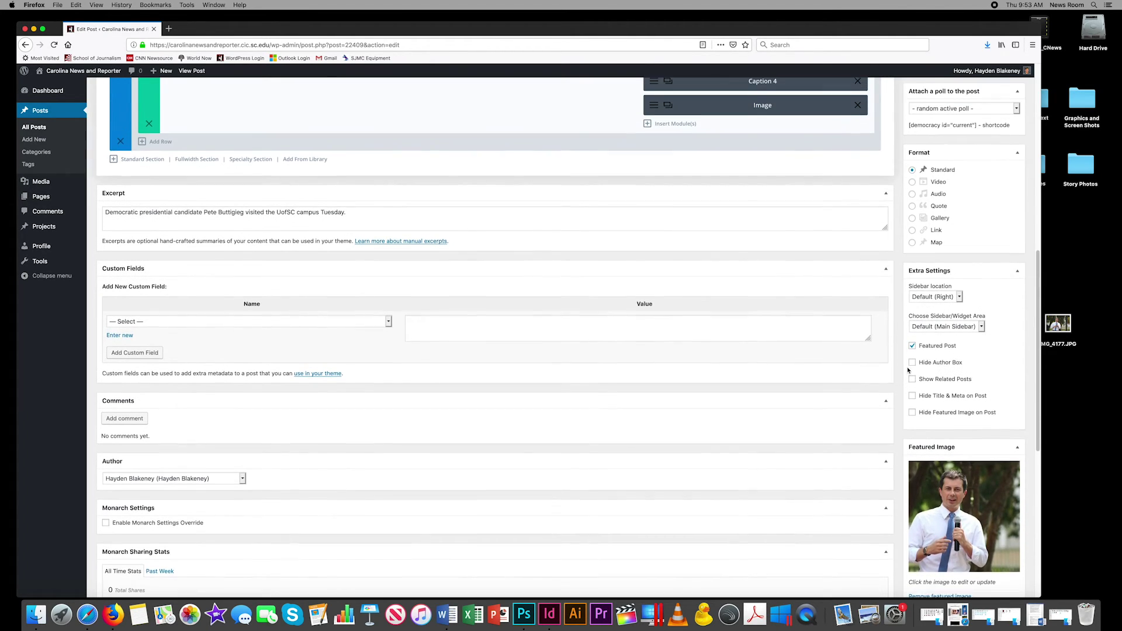
scroll(907, 369, "up", 5)
scroll(907, 371, "up", 3)
scroll(907, 370, "up", 2)
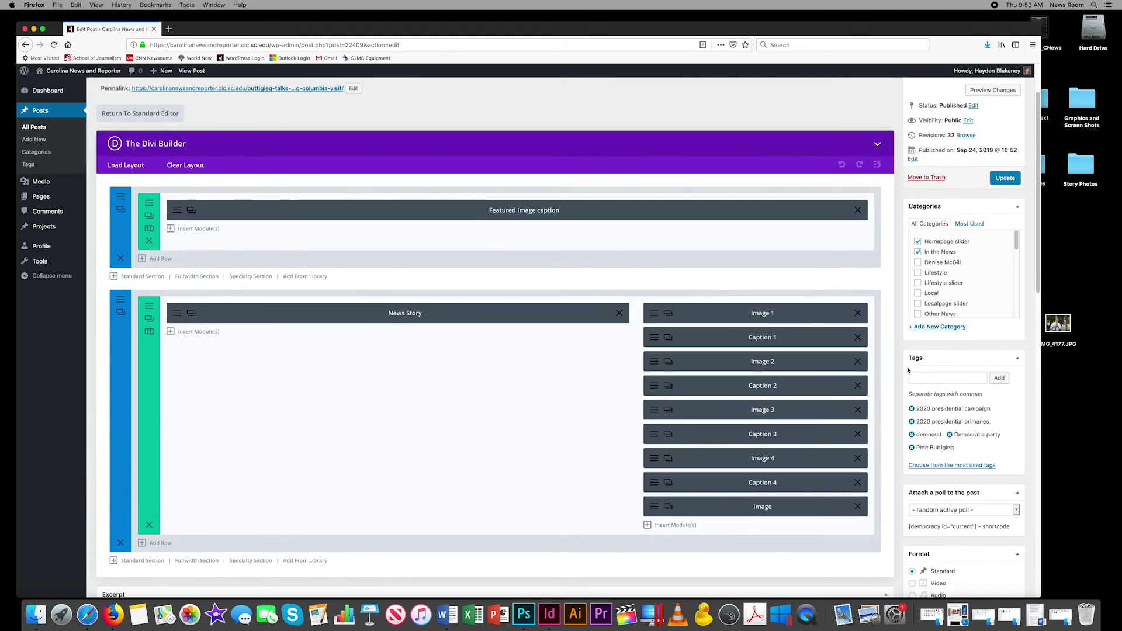
scroll(907, 369, "up", 2)
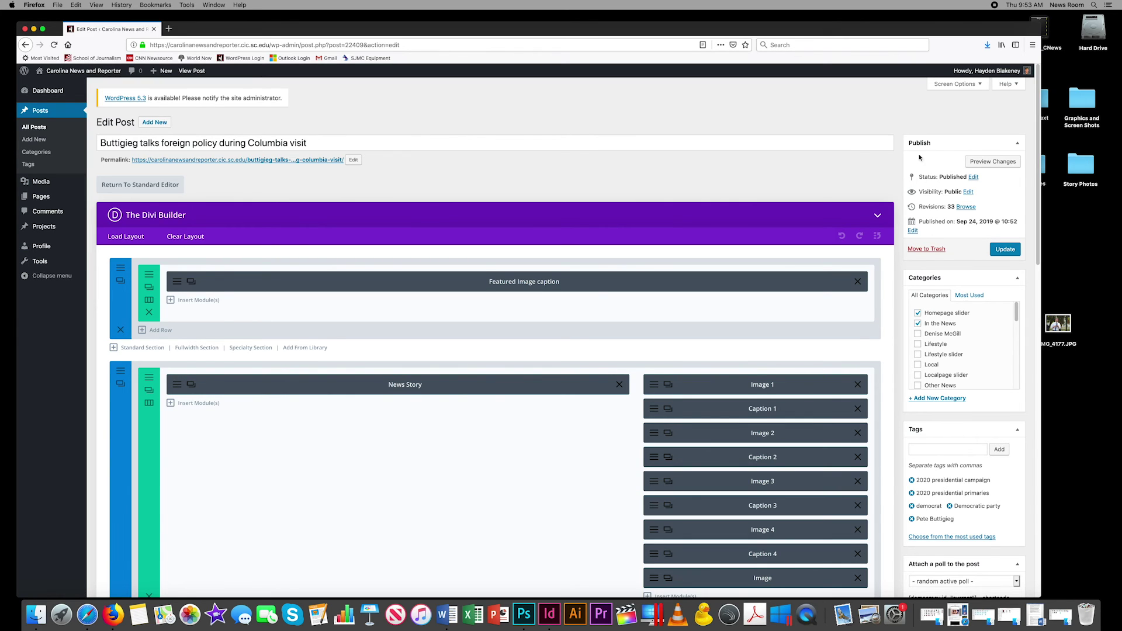
scroll(651, 318, "down", 3)
scroll(651, 319, "down", 2)
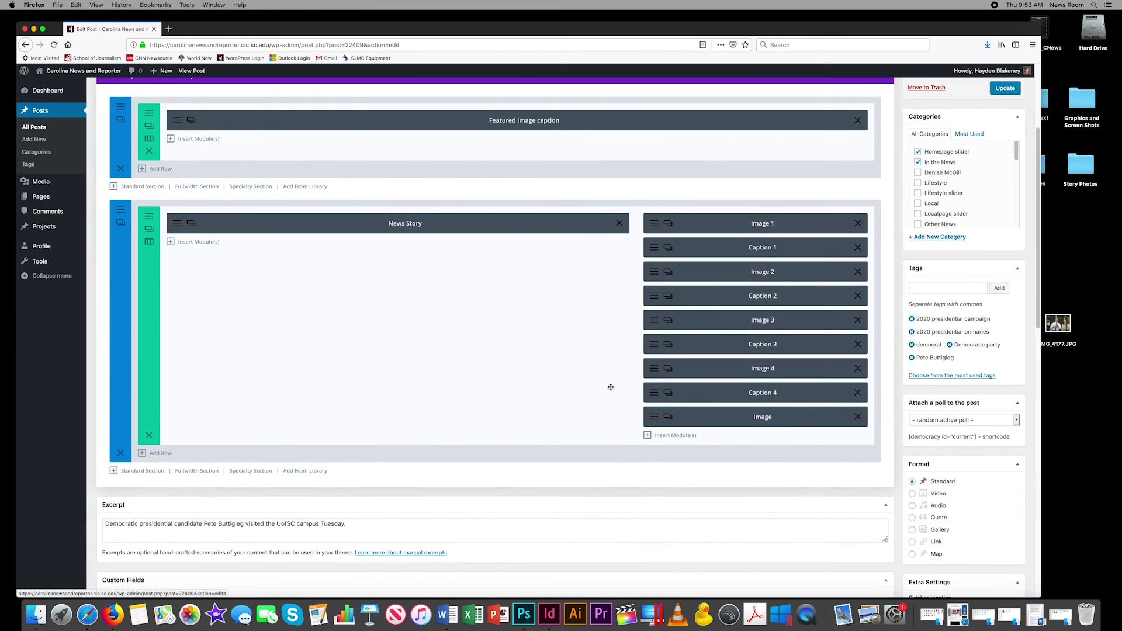
scroll(616, 368, "up", 2)
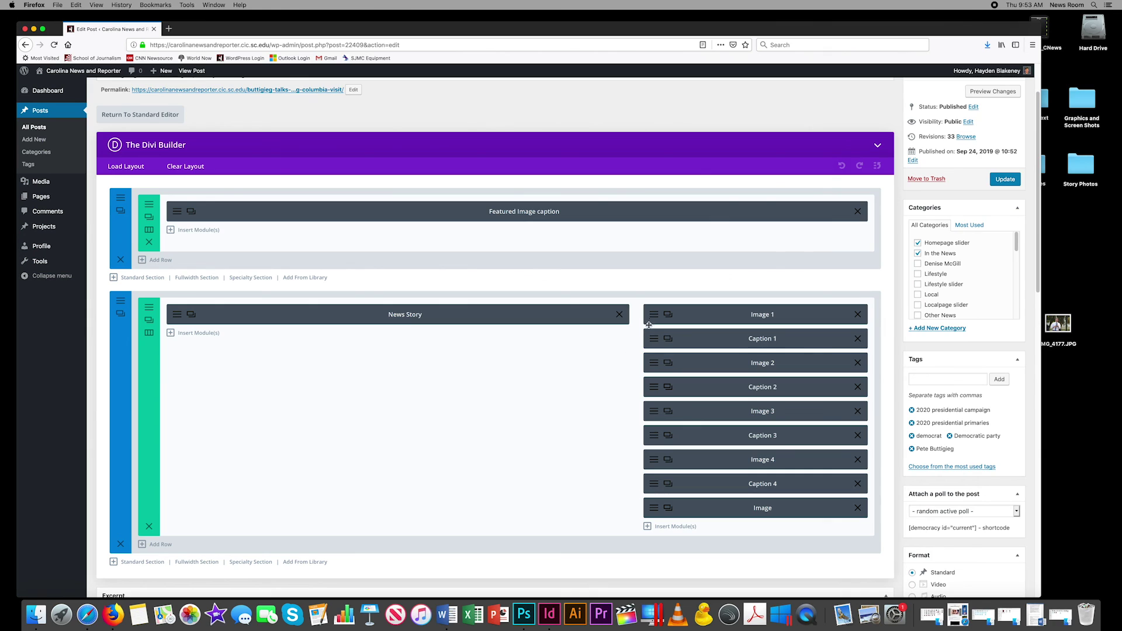